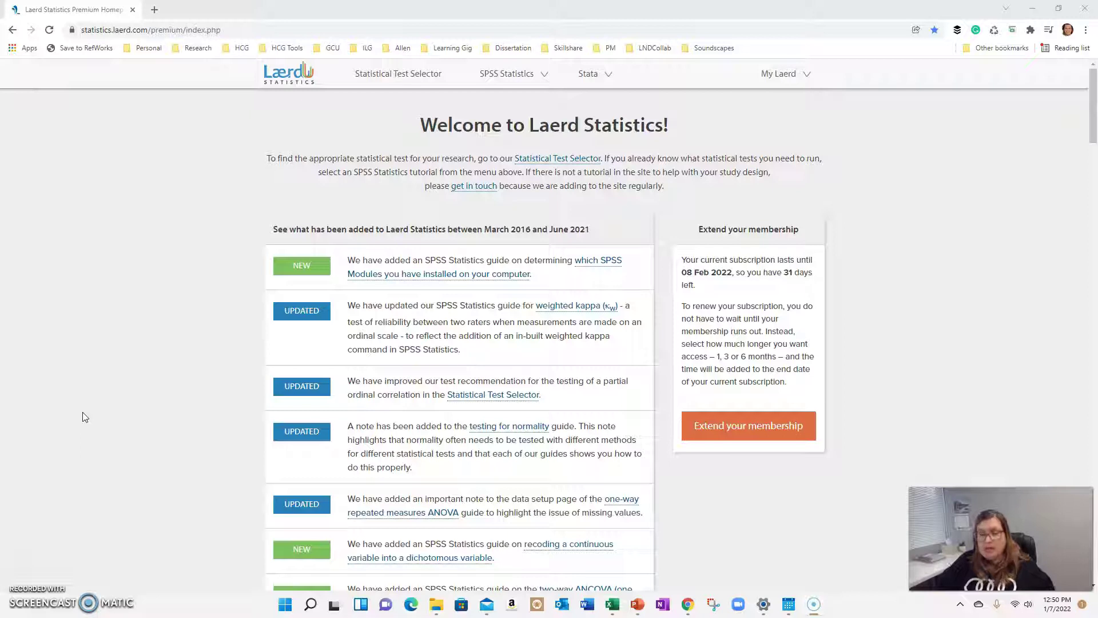
# Step: Visit the membership renewal pricing page, then return to the Laerd Statistics home page
pyautogui.click(755, 425)
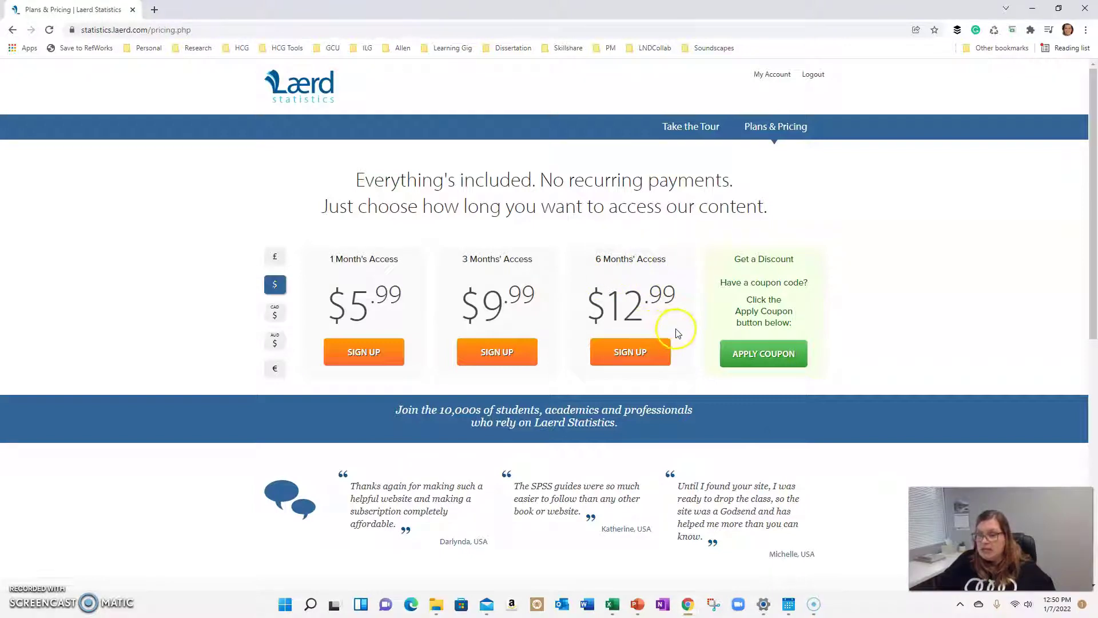
pyautogui.click(12, 30)
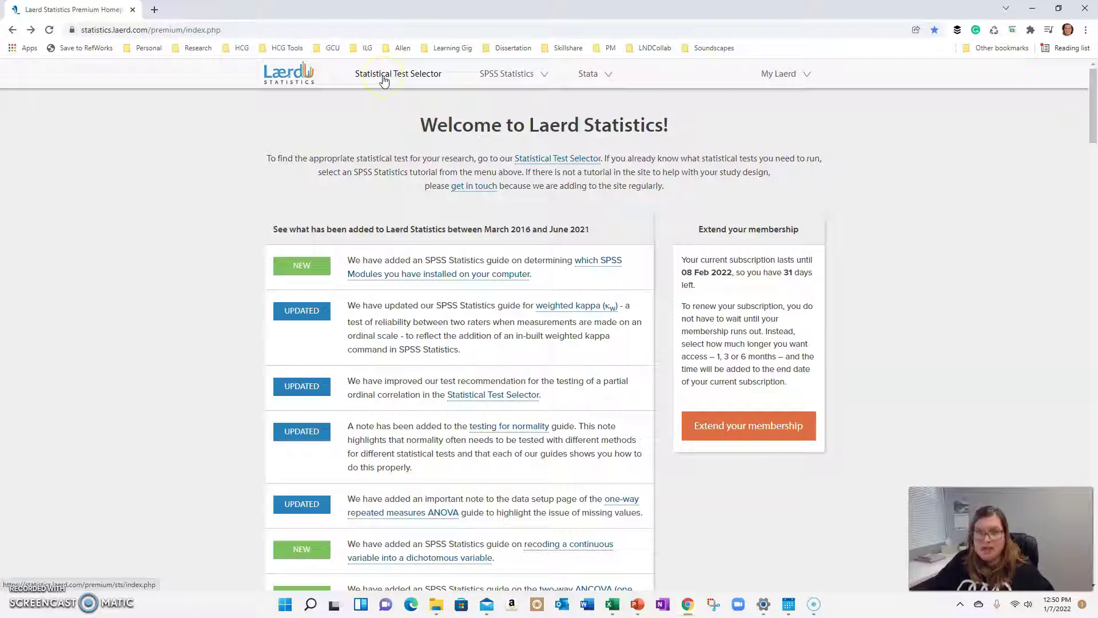
# Step: Open the Statistical Test Selector and expand the Step One study design list
pyautogui.click(392, 75)
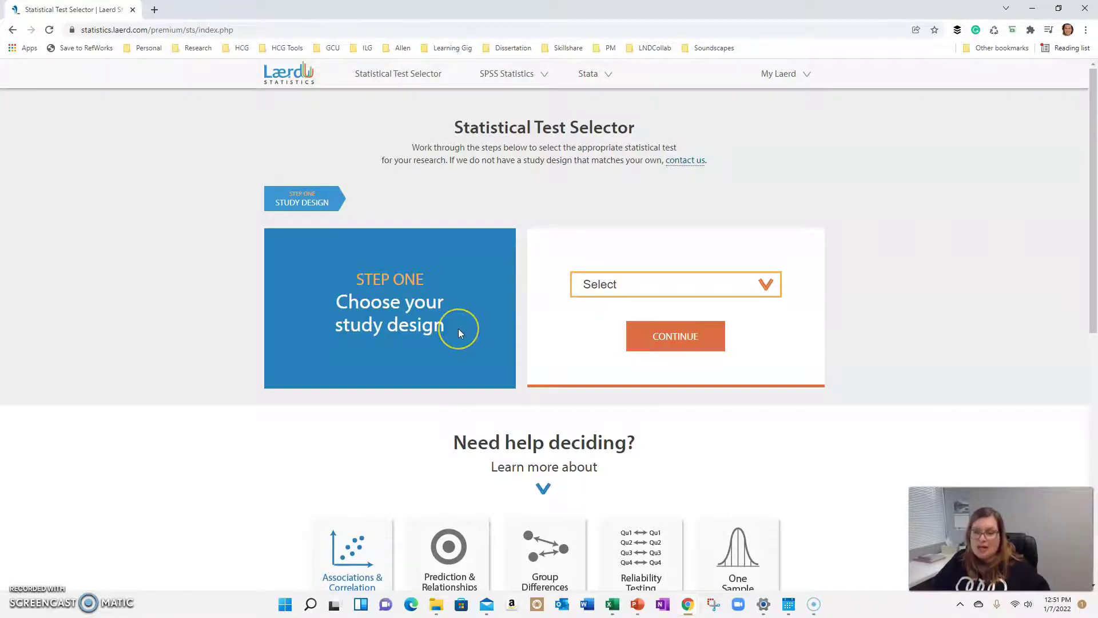
pyautogui.scroll(-2, 459, 329)
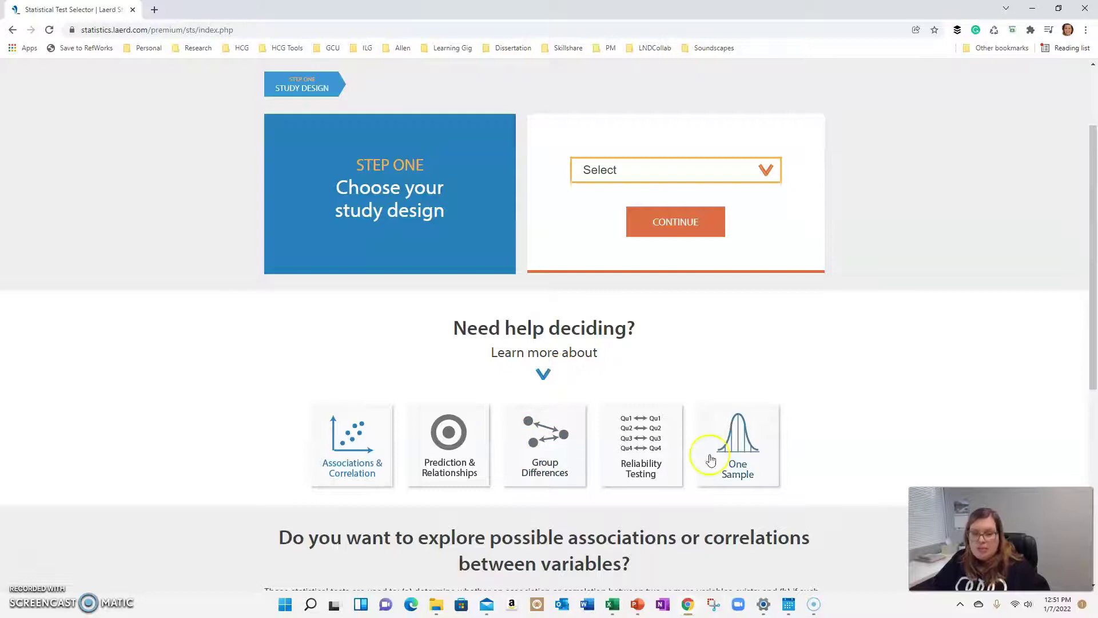
pyautogui.click(605, 172)
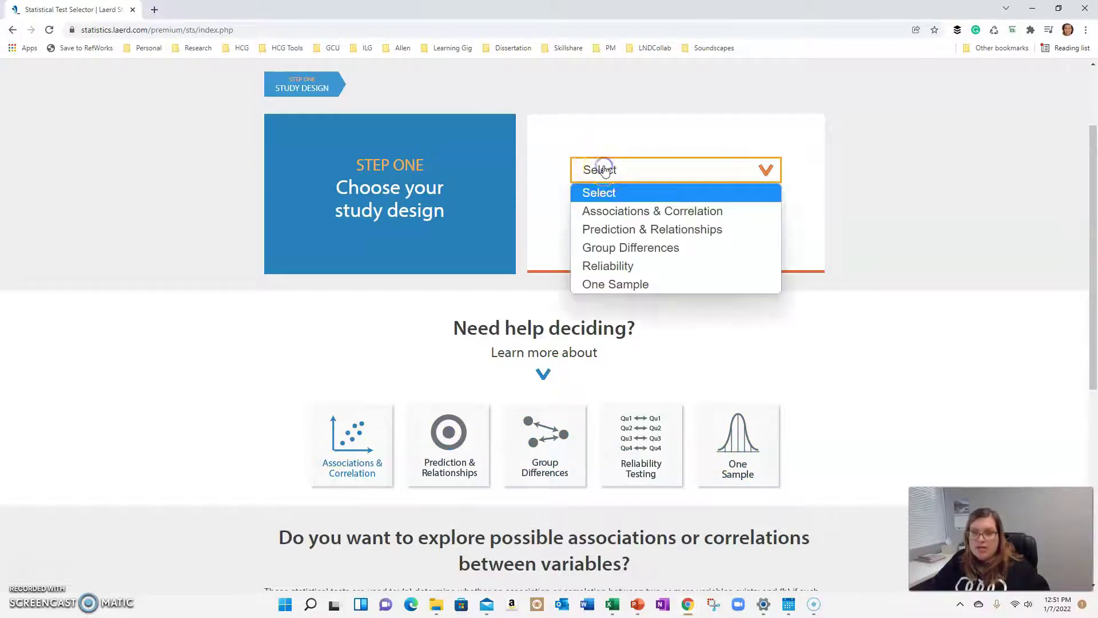
# Step: Dismiss the study design list and read the Prediction & Relationships and Group Differences explainers
pyautogui.click(403, 342)
pyautogui.scroll(-5, 286, 343)
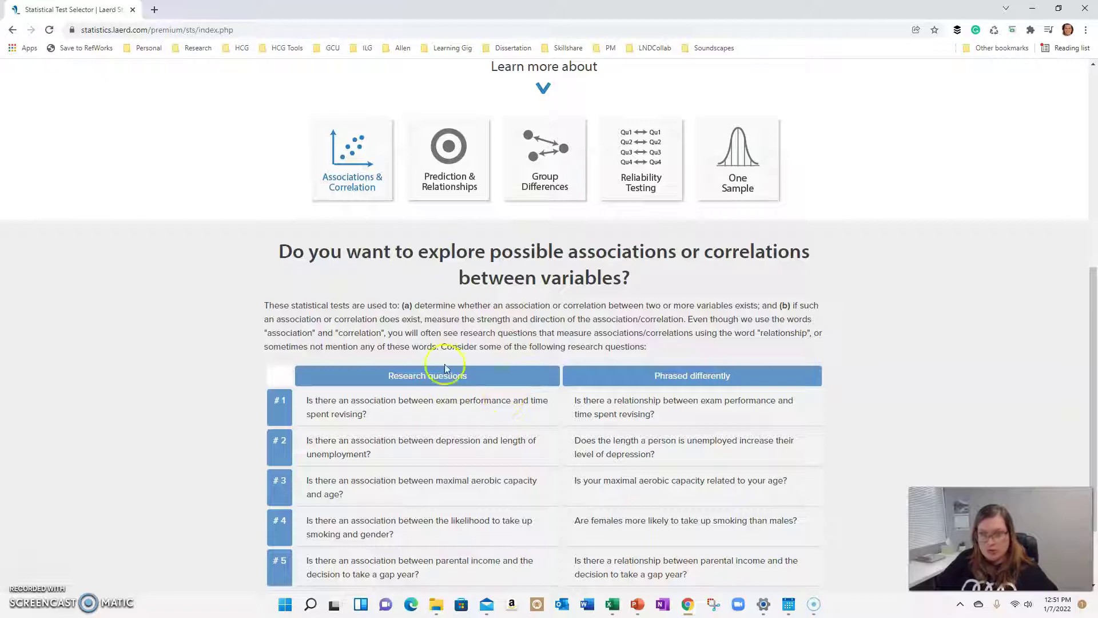
pyautogui.click(469, 180)
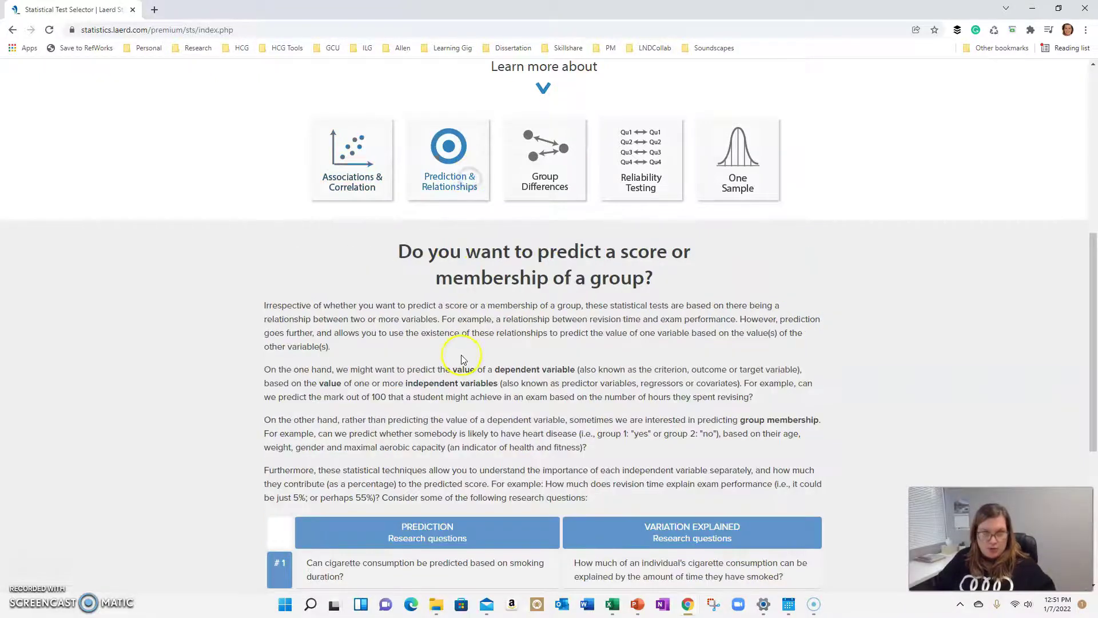
pyautogui.scroll(-3, 532, 350)
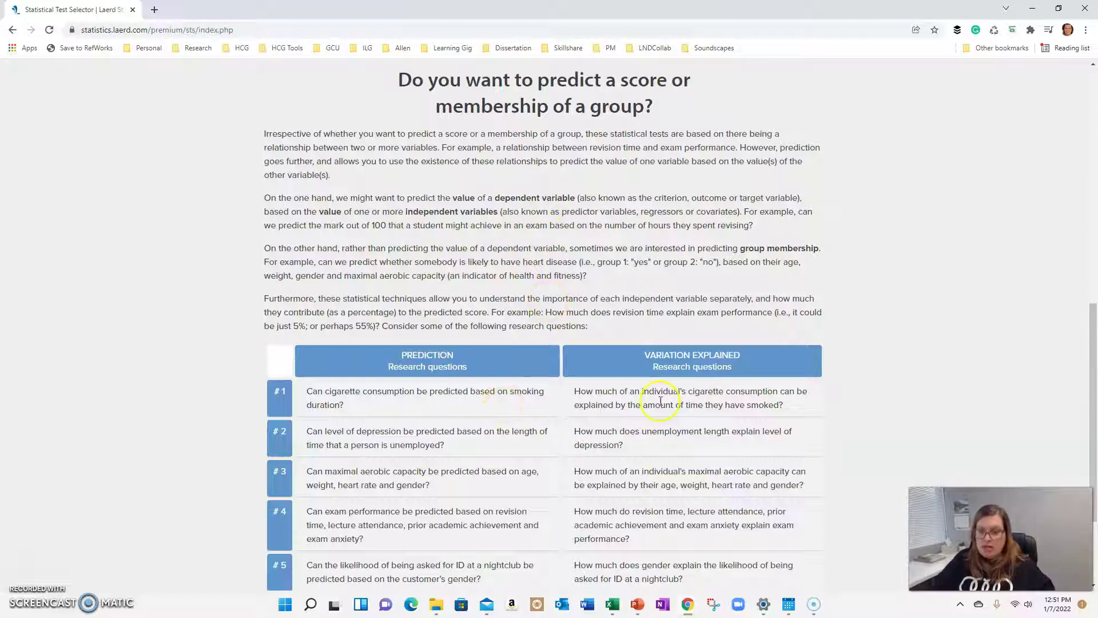
pyautogui.scroll(2, 570, 286)
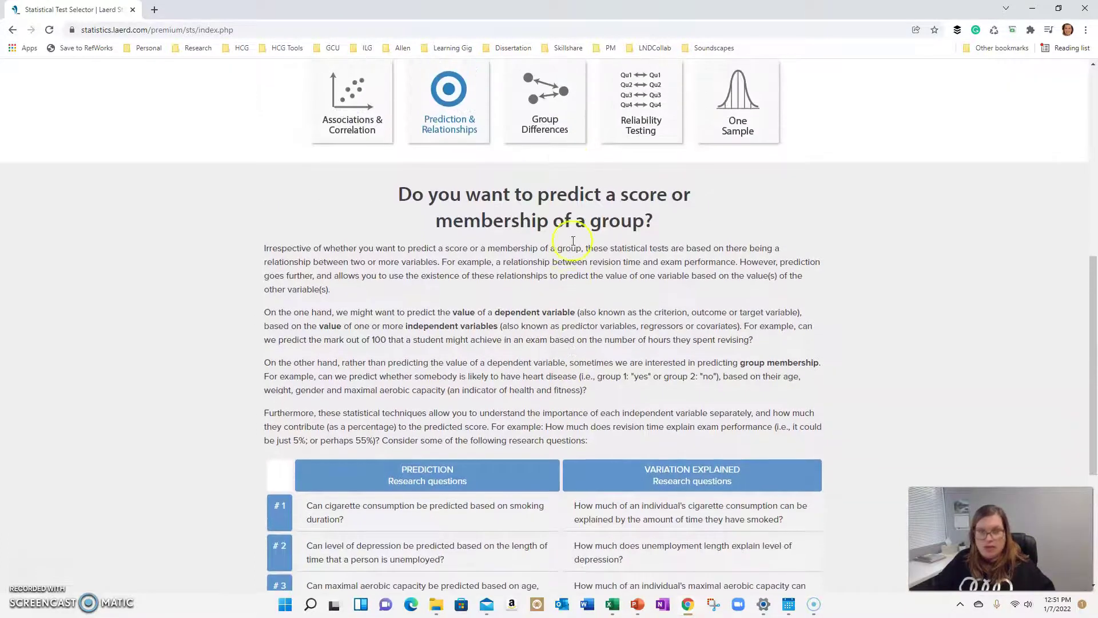
pyautogui.click(554, 129)
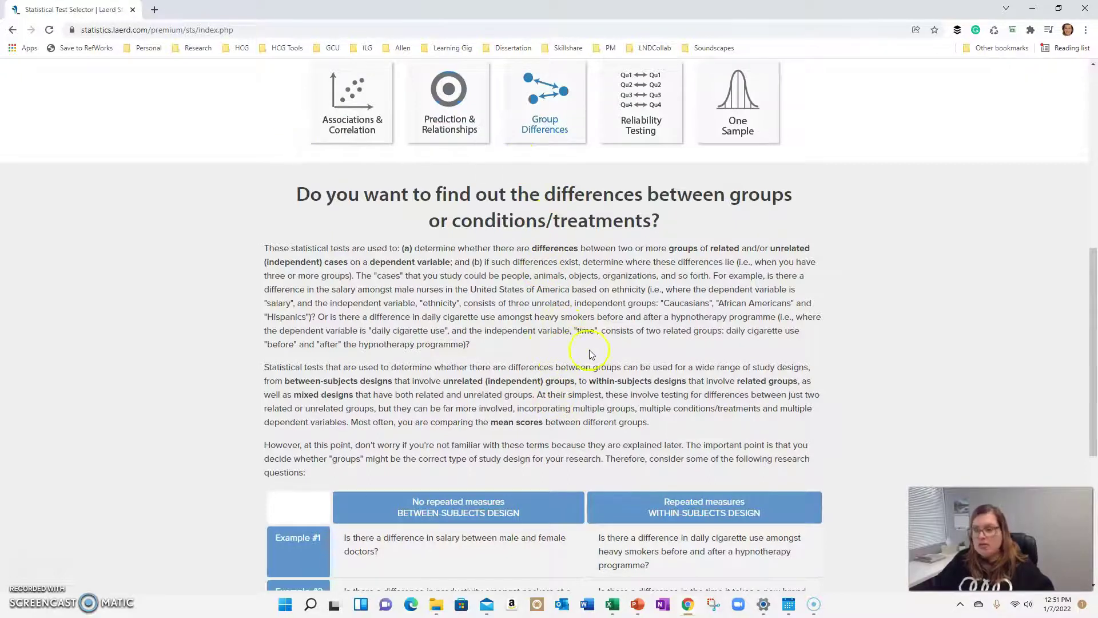
pyautogui.scroll(3, 571, 327)
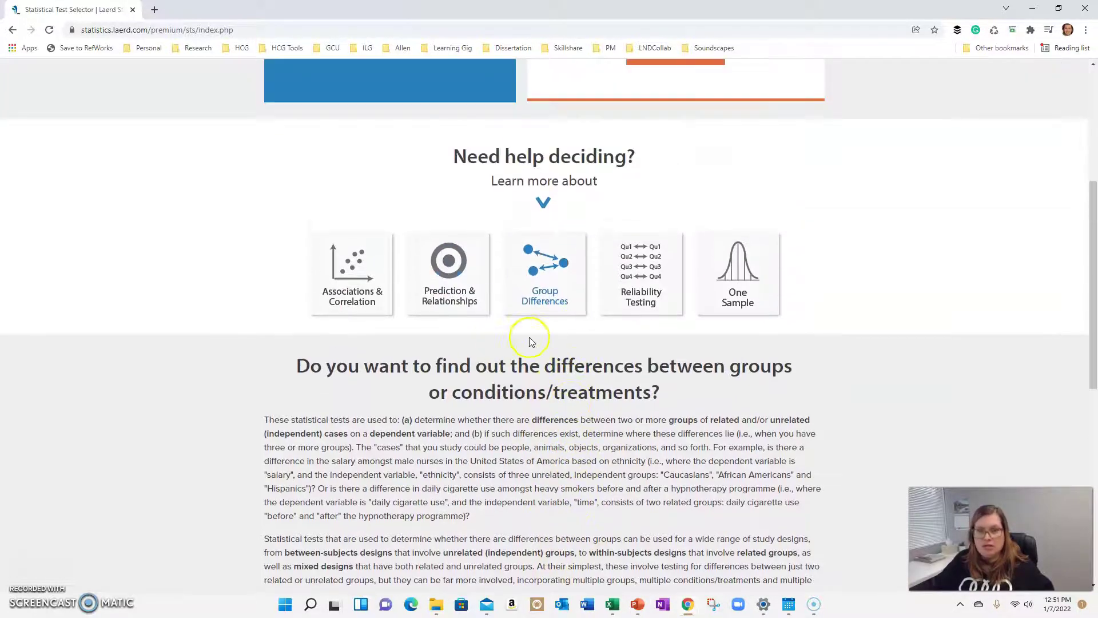
pyautogui.scroll(3, 575, 369)
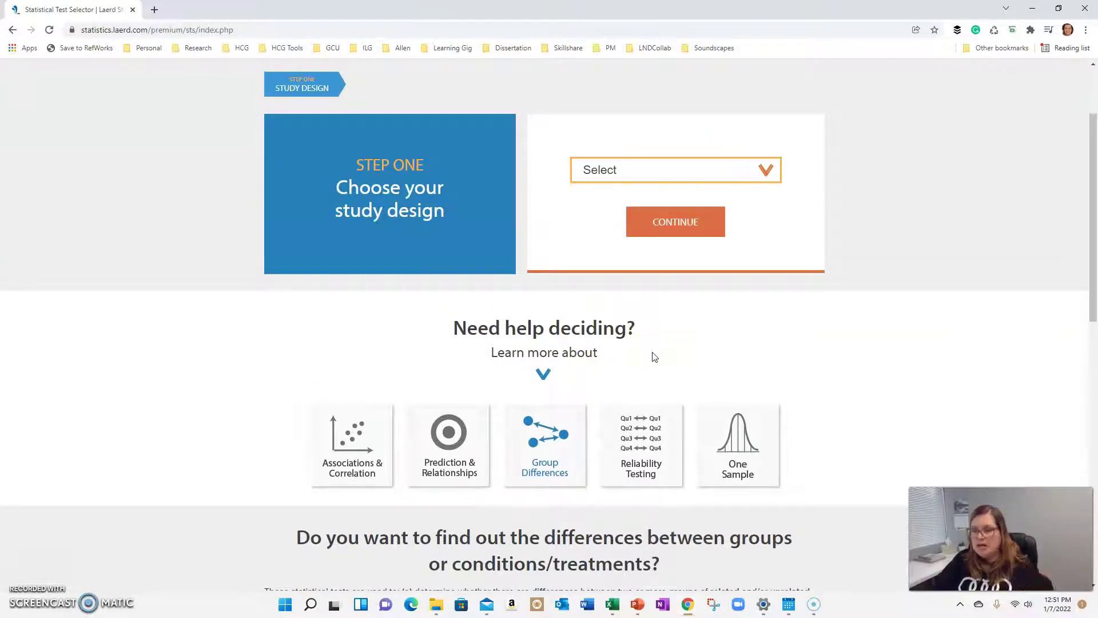
# Step: Choose Associations & Correlation as the study design and continue to Step Two
pyautogui.click(639, 172)
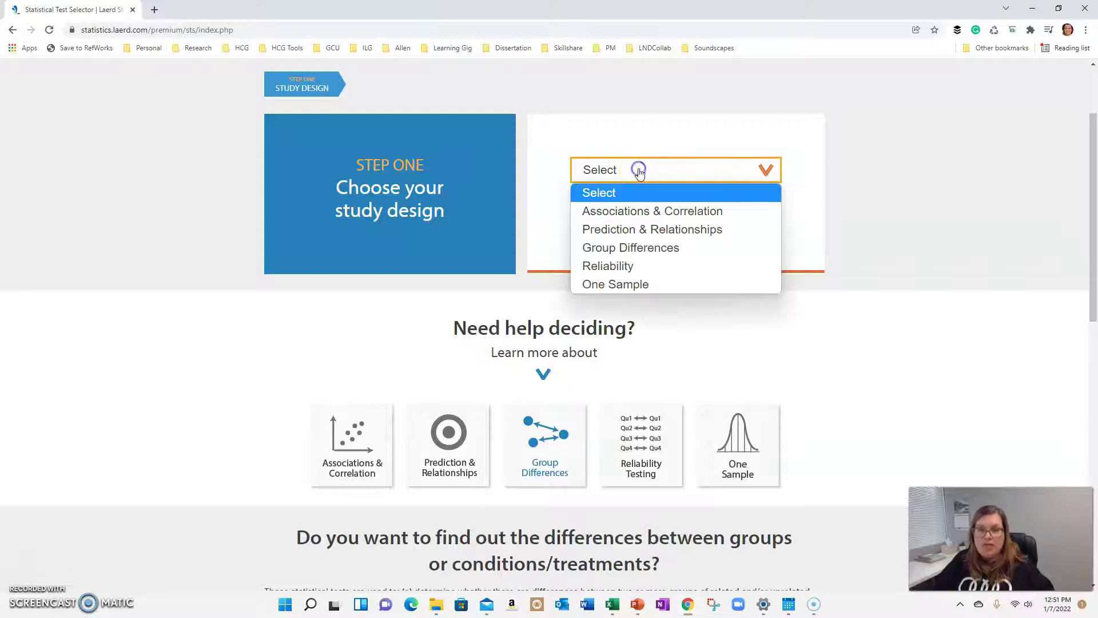
pyautogui.click(666, 214)
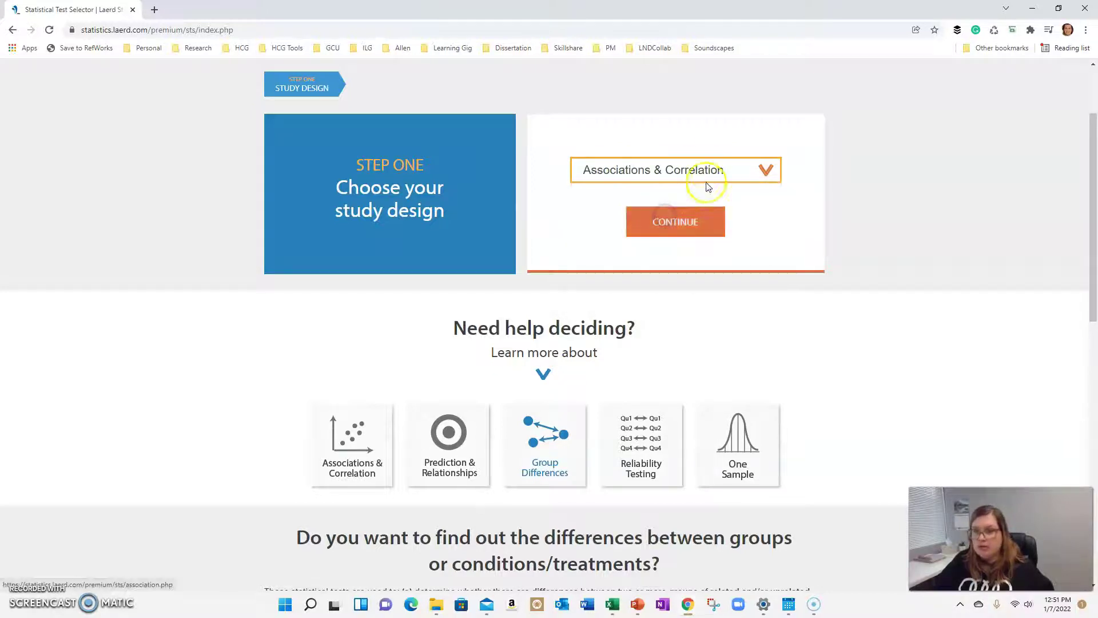
pyautogui.click(682, 222)
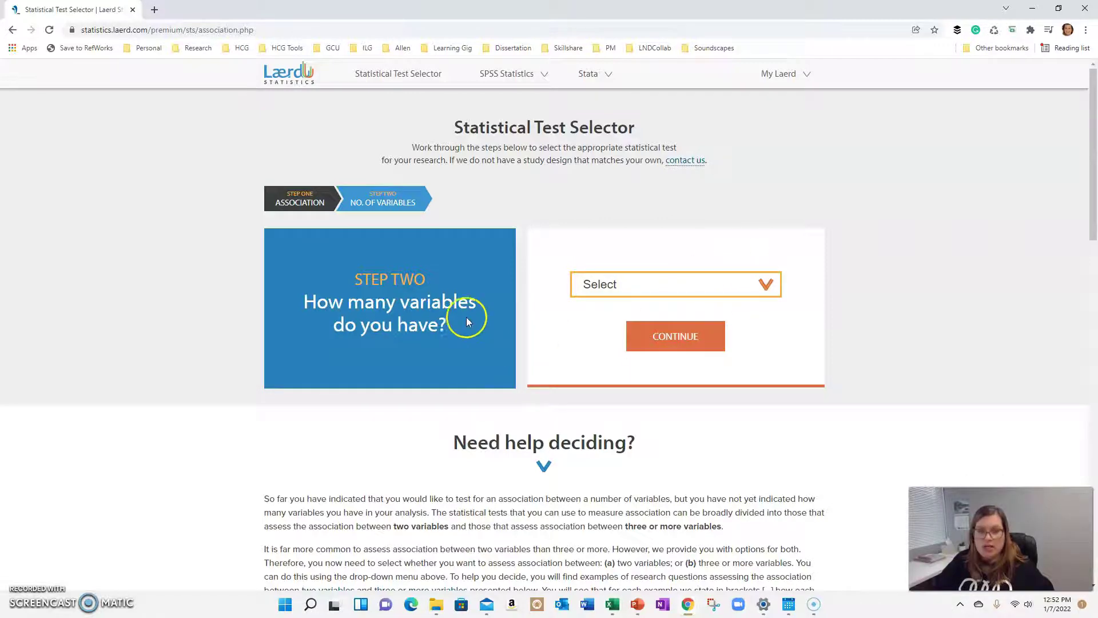
# Step: Select Two Variables as the number of variables and browse the examples
pyautogui.click(594, 287)
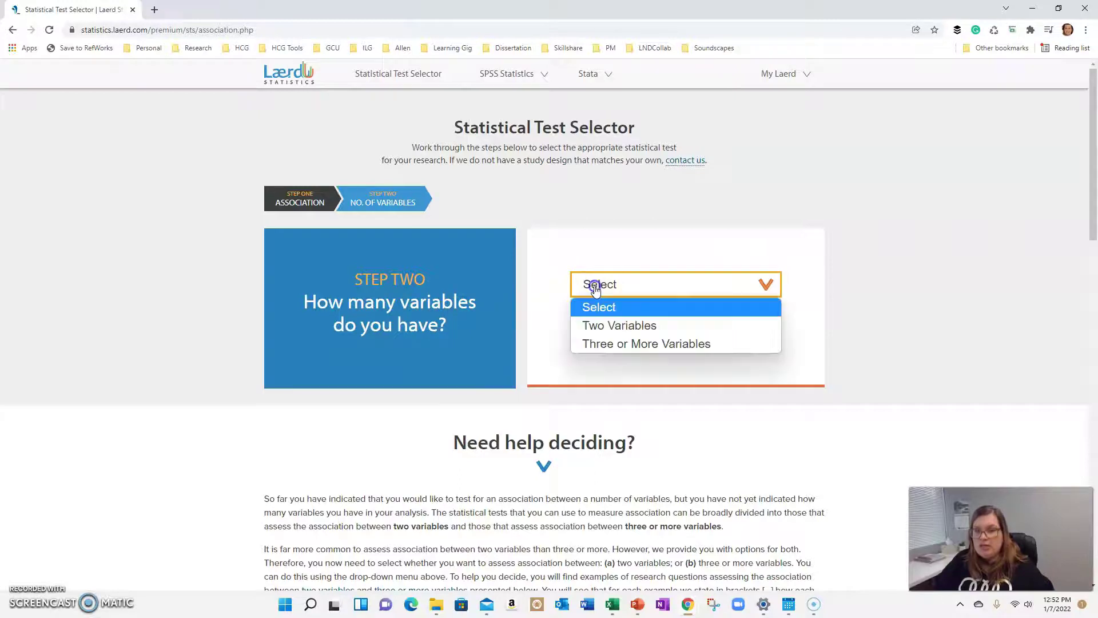
pyautogui.click(637, 328)
pyautogui.scroll(-4, 433, 405)
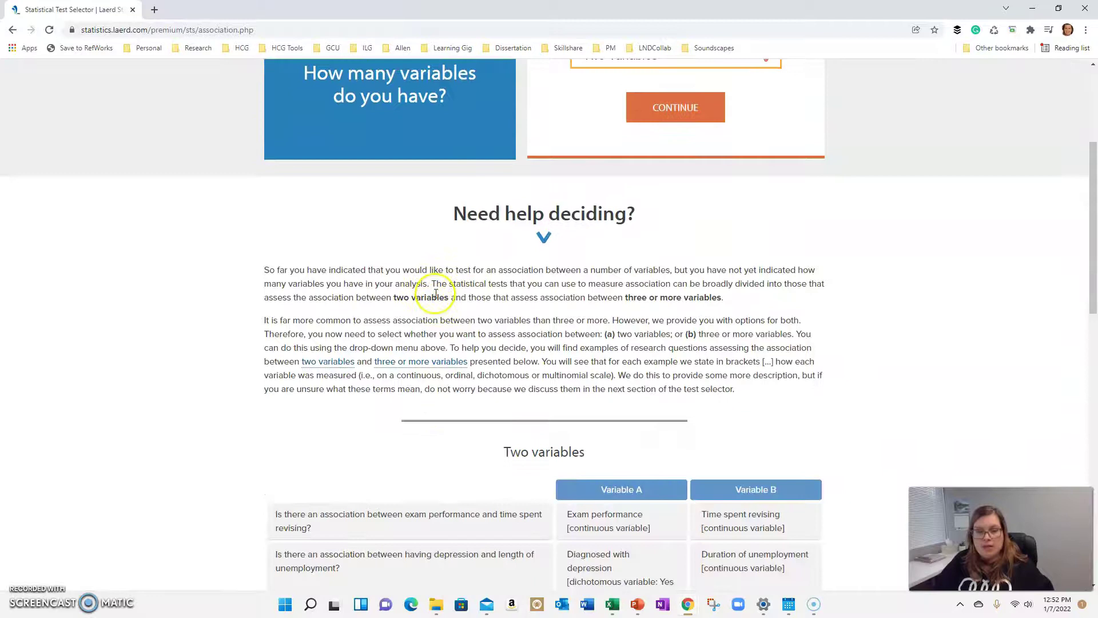
pyautogui.scroll(-4, 539, 387)
pyautogui.scroll(-6, 515, 378)
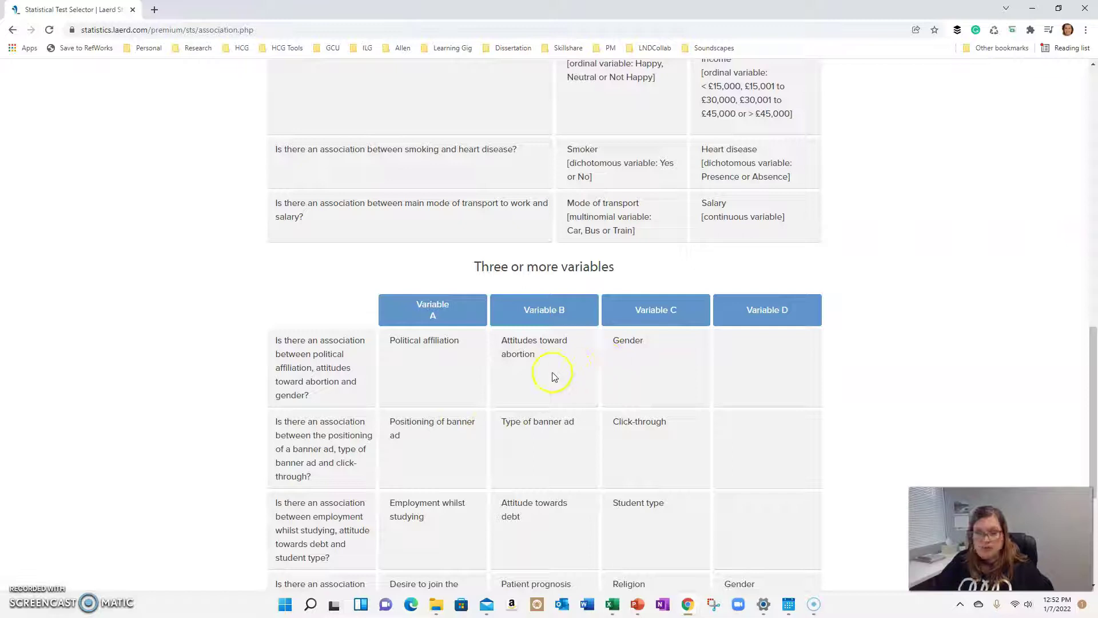
pyautogui.scroll(3, 589, 369)
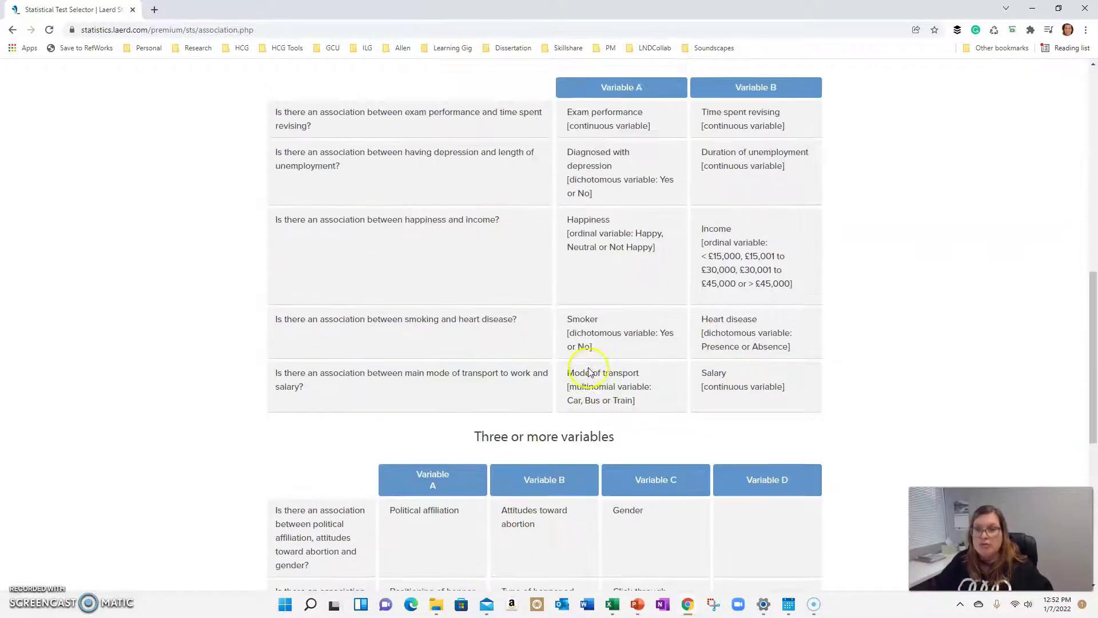
pyautogui.scroll(7, 687, 367)
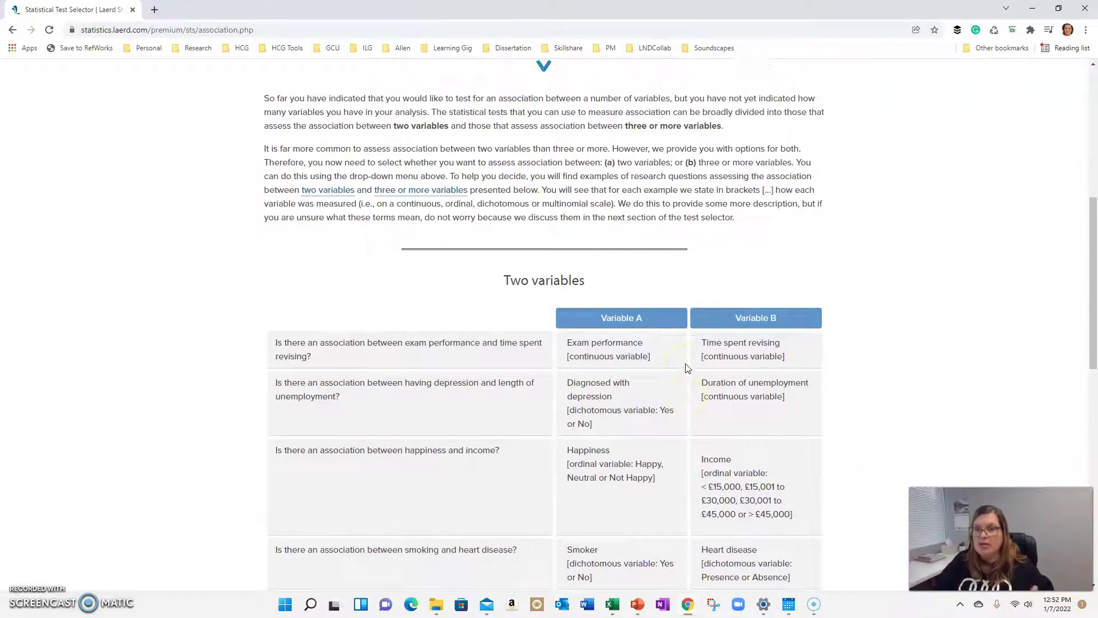
pyautogui.scroll(2, 703, 364)
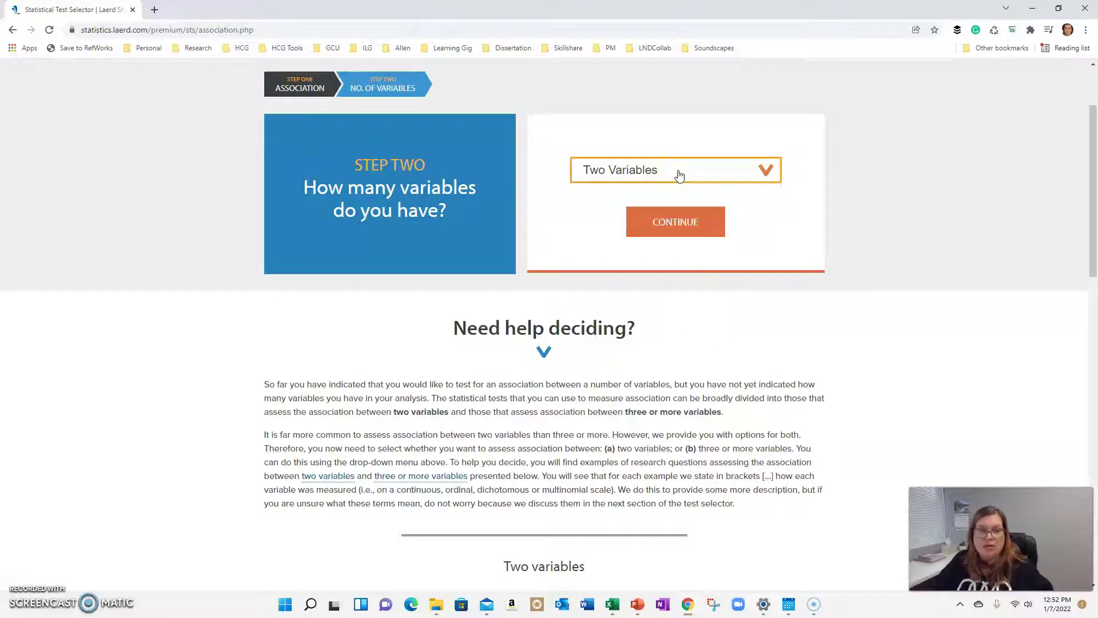
pyautogui.click(677, 223)
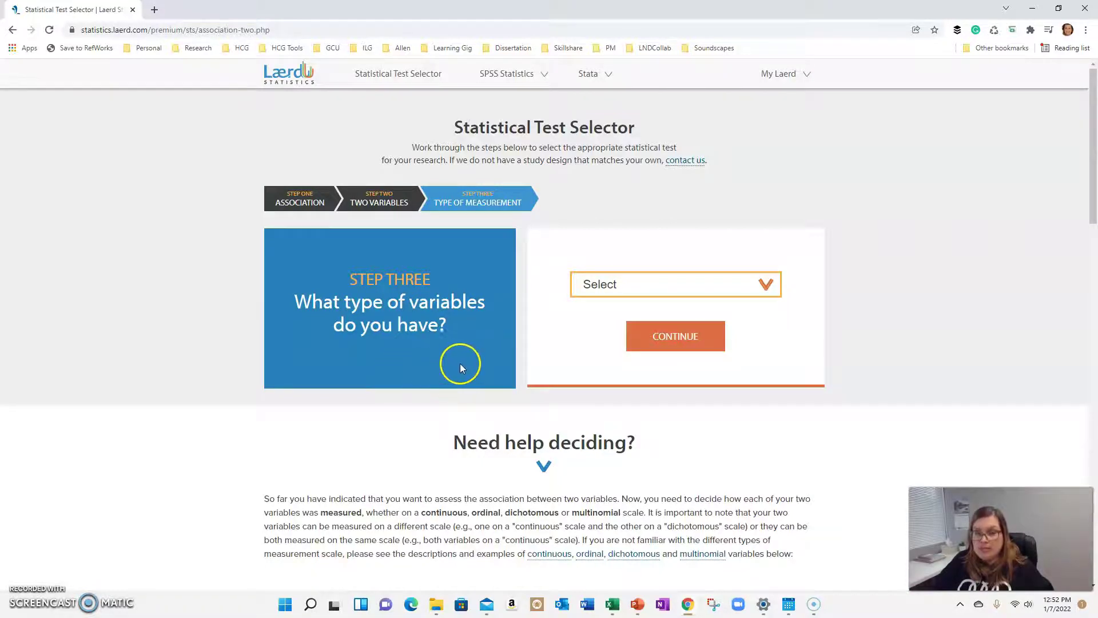
pyautogui.scroll(-1, 460, 362)
pyautogui.scroll(-4, 432, 364)
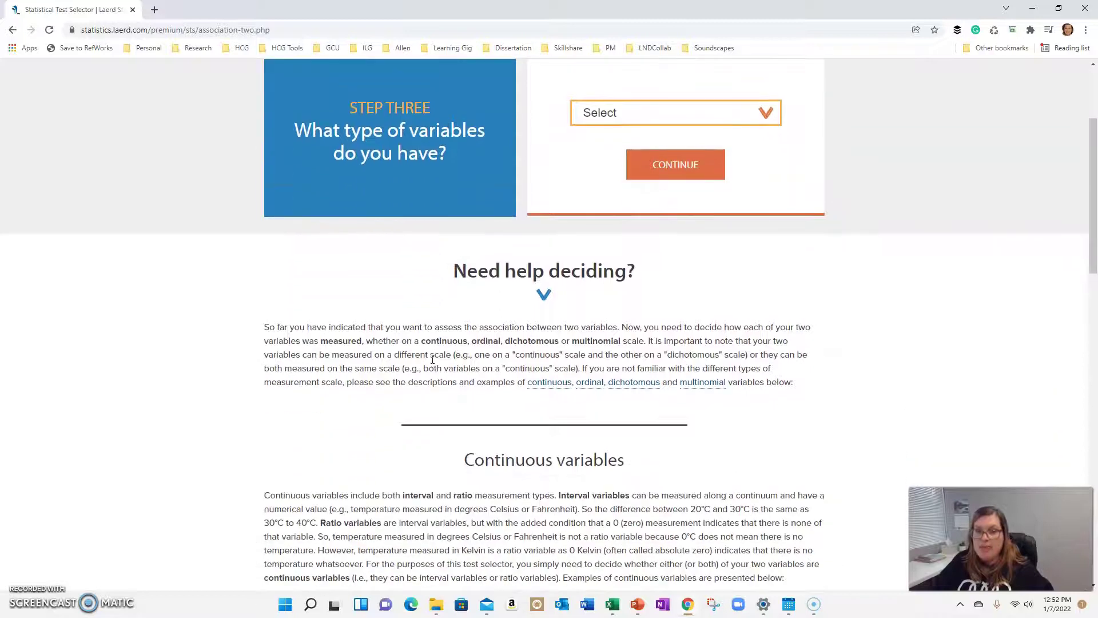
pyautogui.scroll(-5, 425, 347)
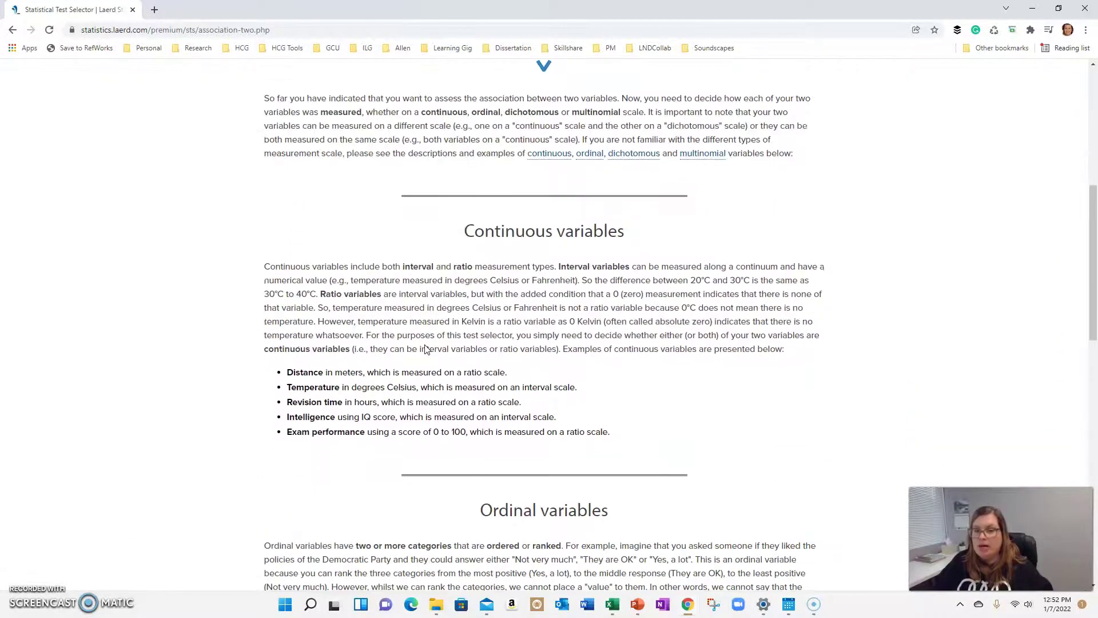
pyautogui.scroll(-5, 426, 345)
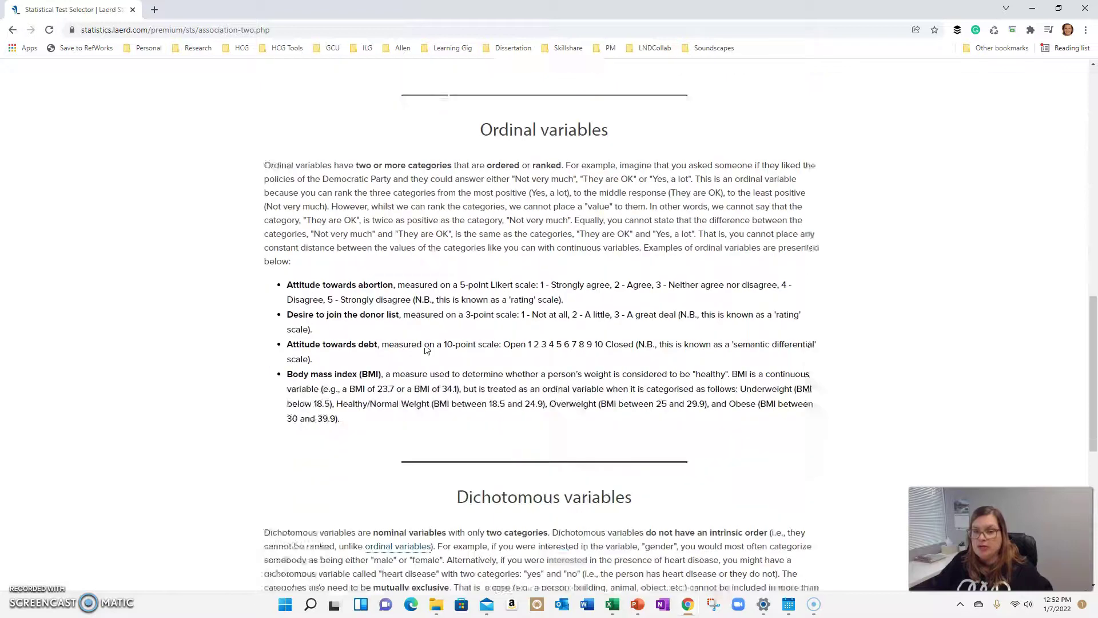
pyautogui.scroll(6, 426, 347)
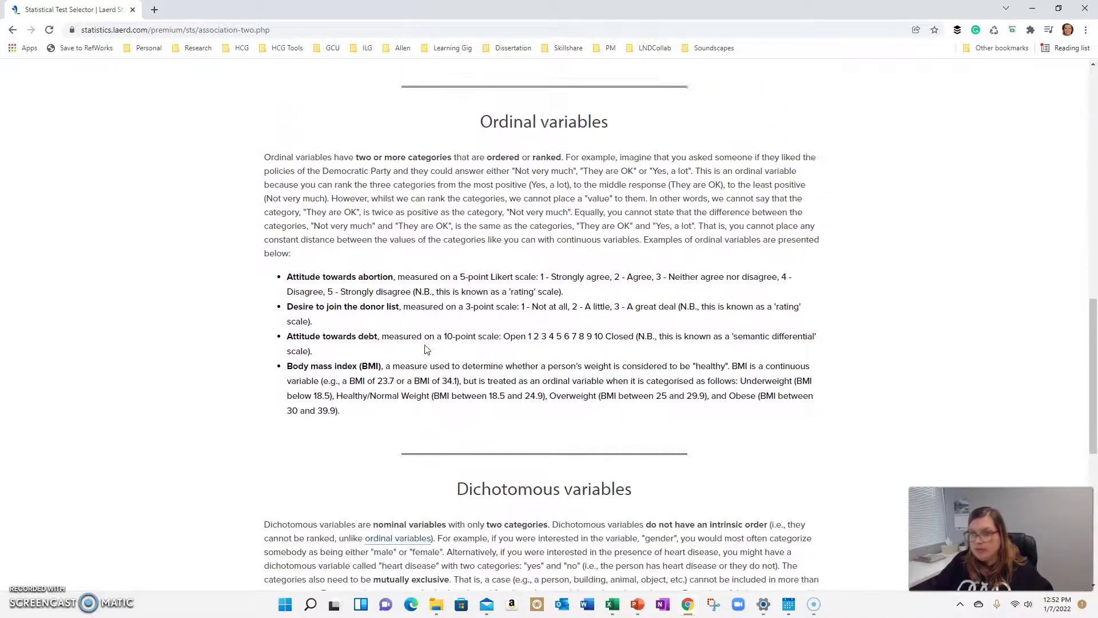
pyautogui.click(682, 276)
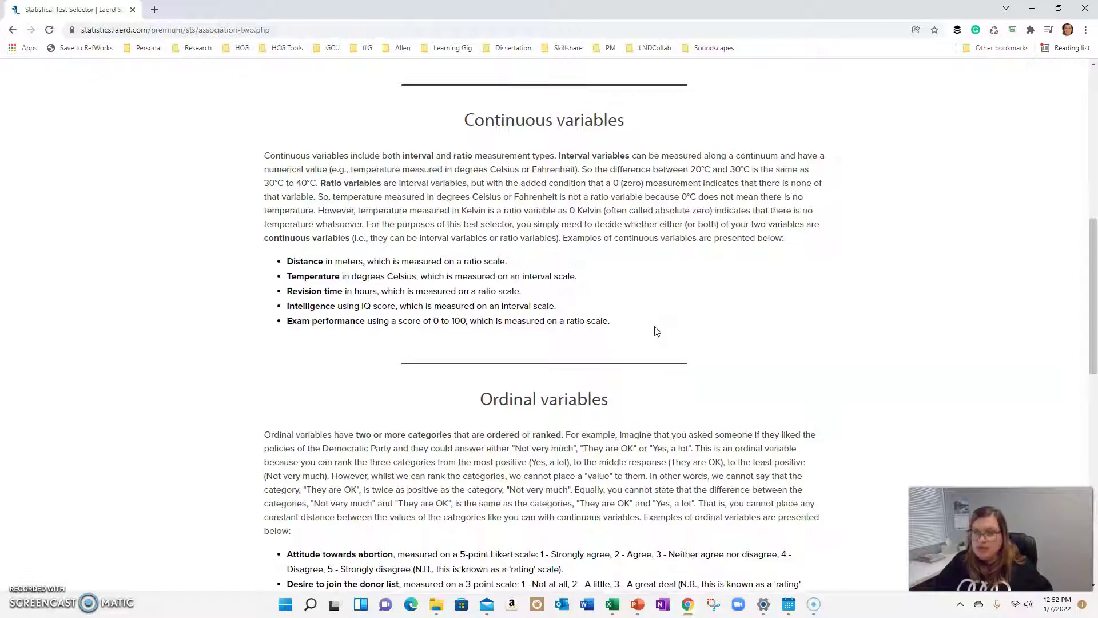
pyautogui.scroll(1, 654, 329)
pyautogui.scroll(6, 673, 347)
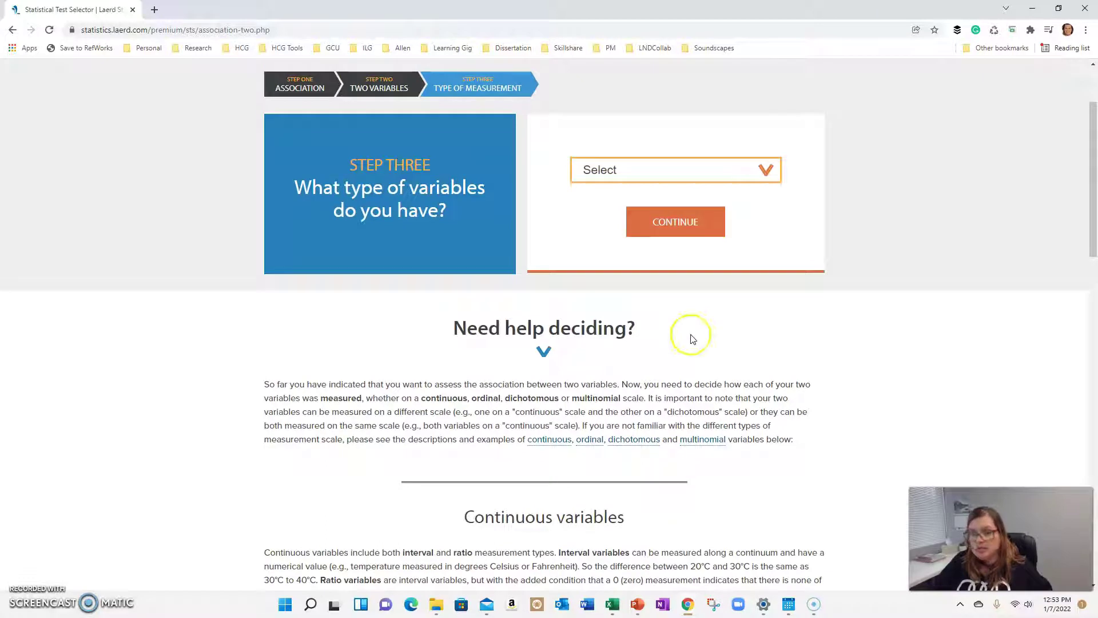
# Step: Answer that both variables are continuous and view the recommended Pearson's correlation result
pyautogui.click(670, 175)
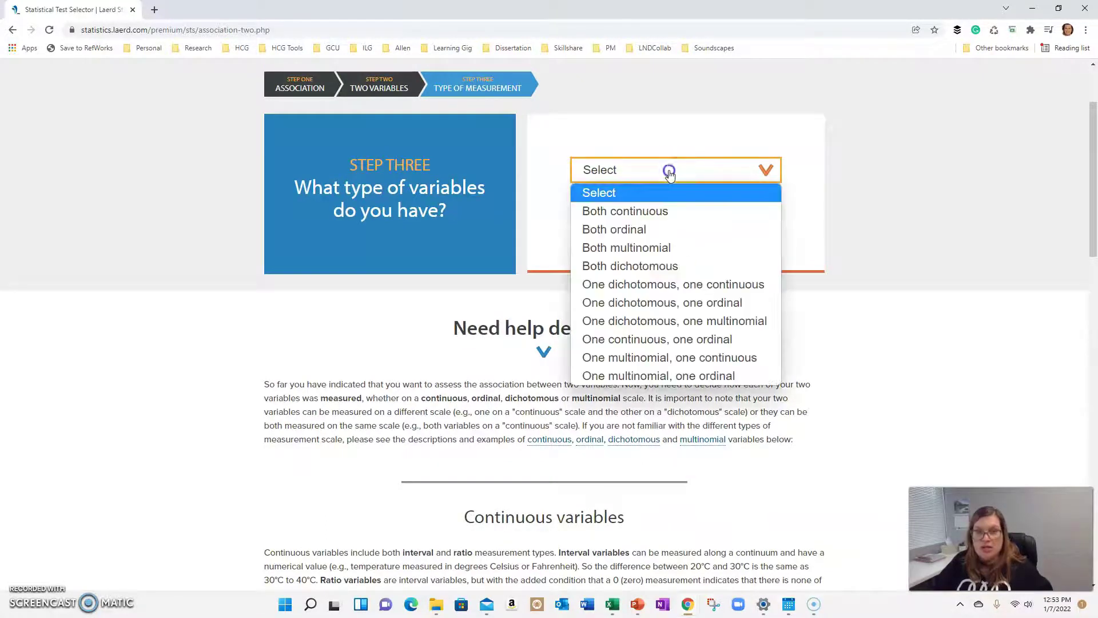
pyautogui.click(646, 212)
pyautogui.click(675, 229)
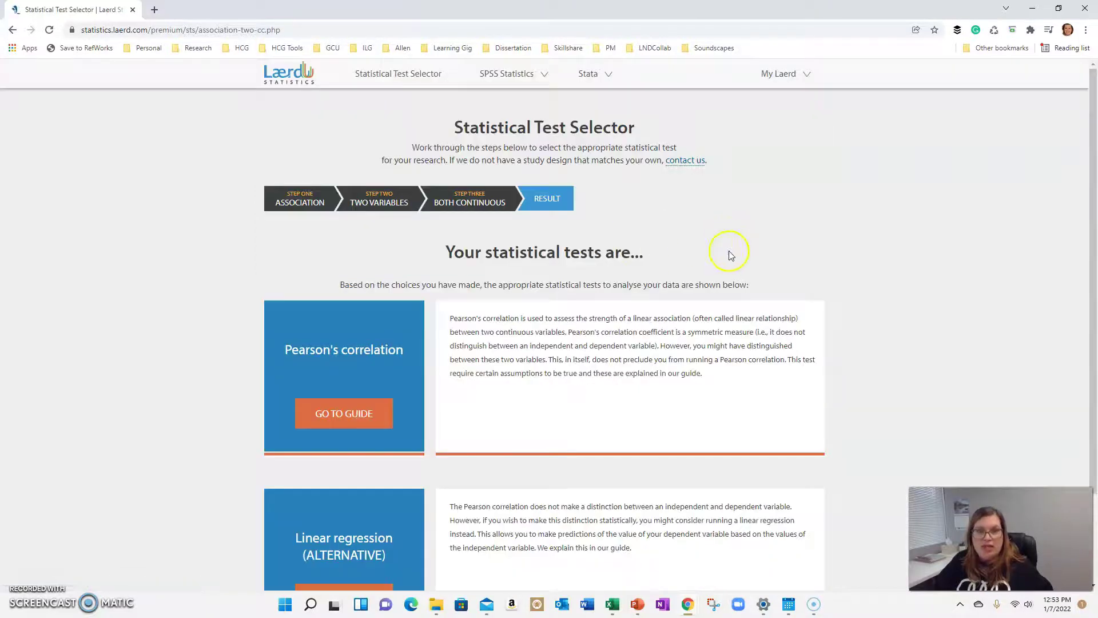
pyautogui.scroll(-2, 712, 260)
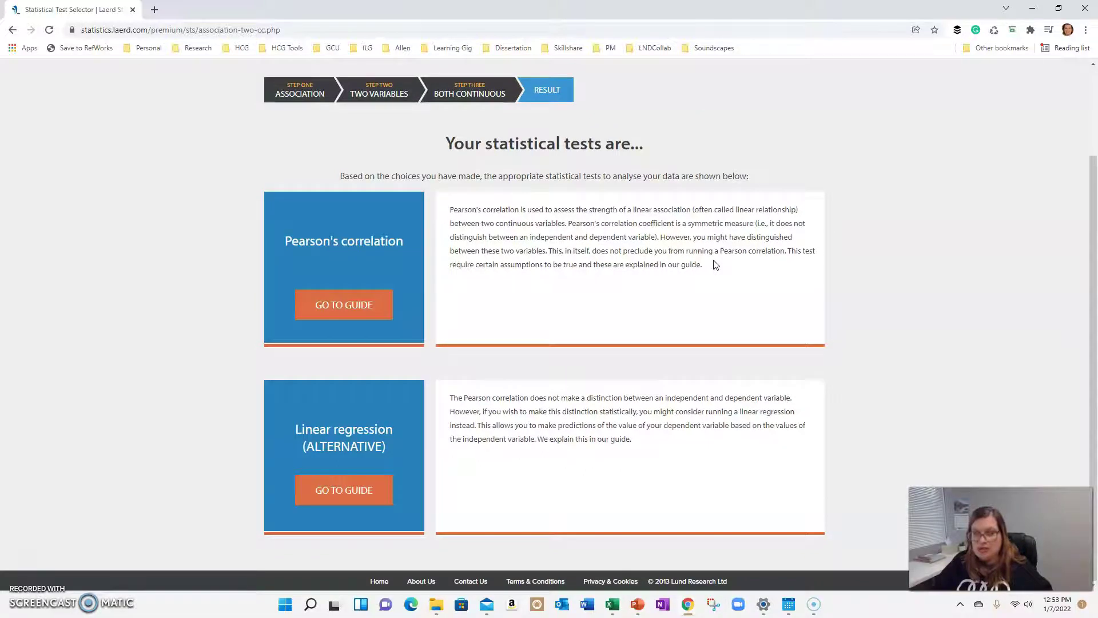
pyautogui.click(366, 201)
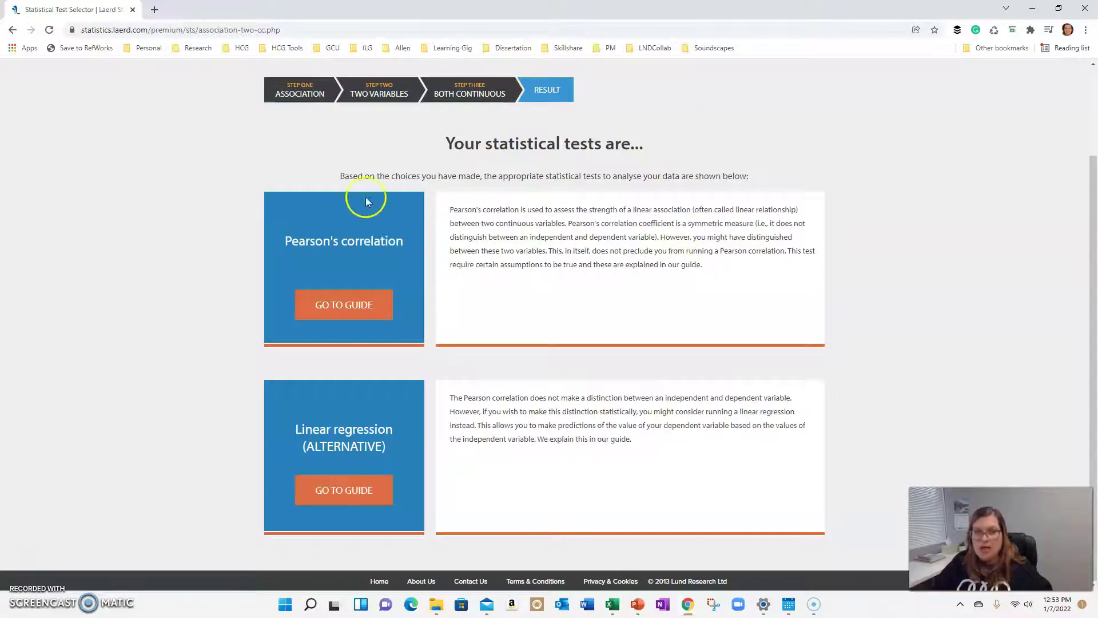
# Step: Open the Pearson's correlation SPSS guide and jump to its Interpreting Results section
pyautogui.click(336, 307)
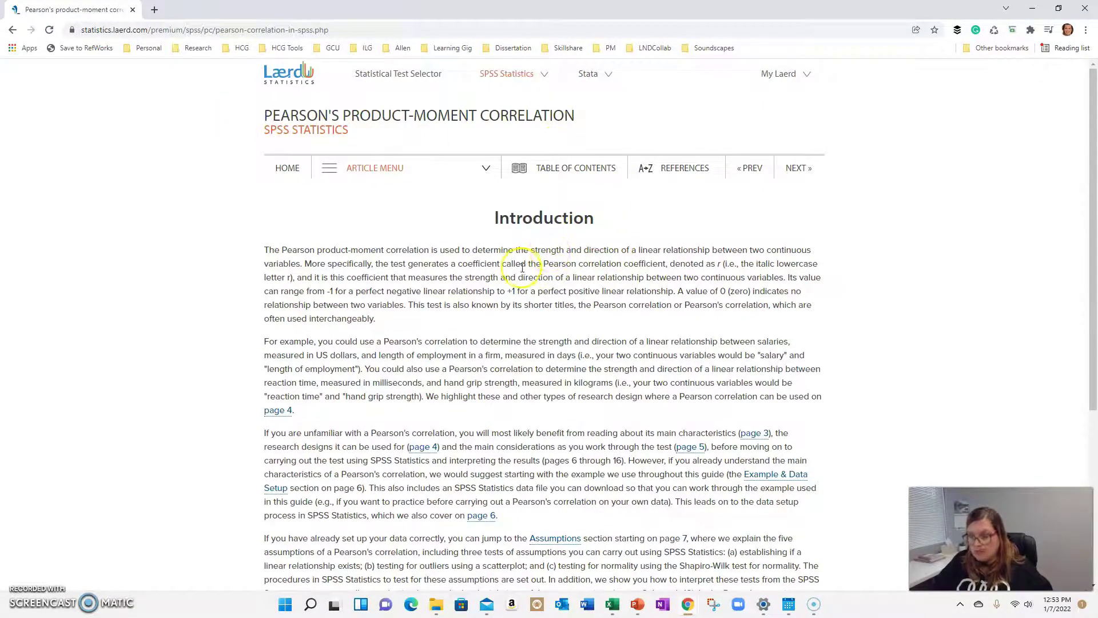
pyautogui.click(376, 168)
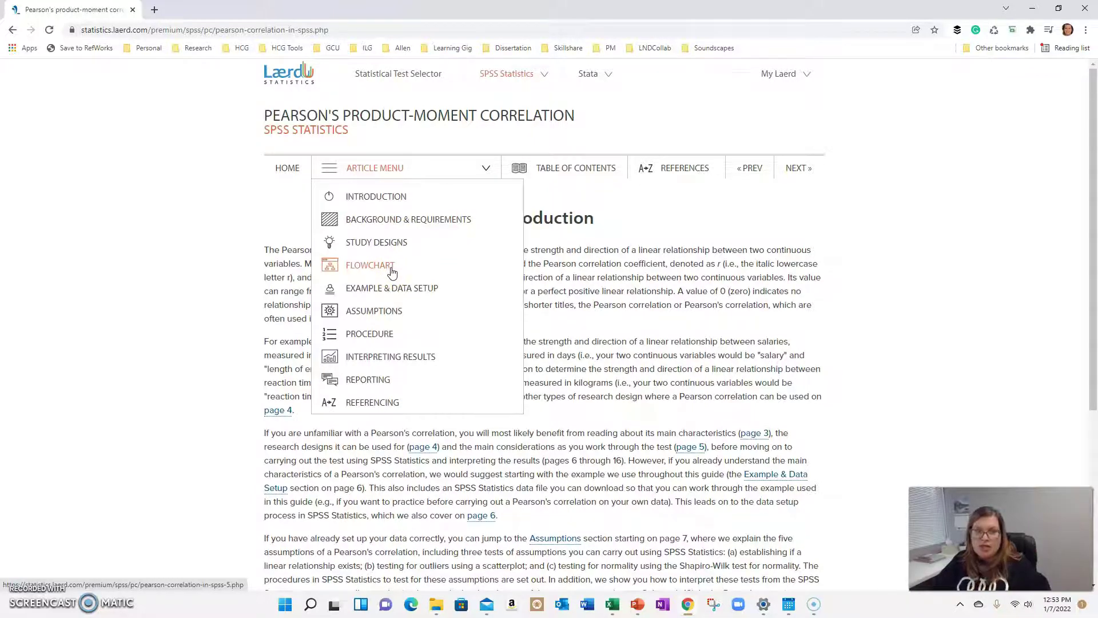
pyautogui.click(380, 290)
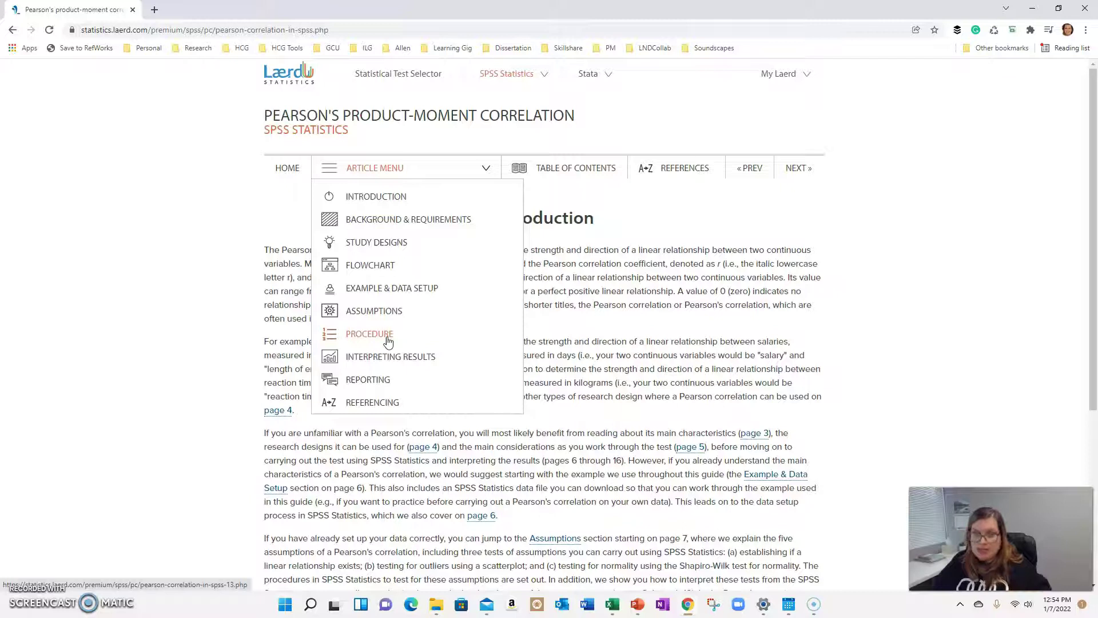
pyautogui.click(411, 359)
pyautogui.scroll(-2, 504, 337)
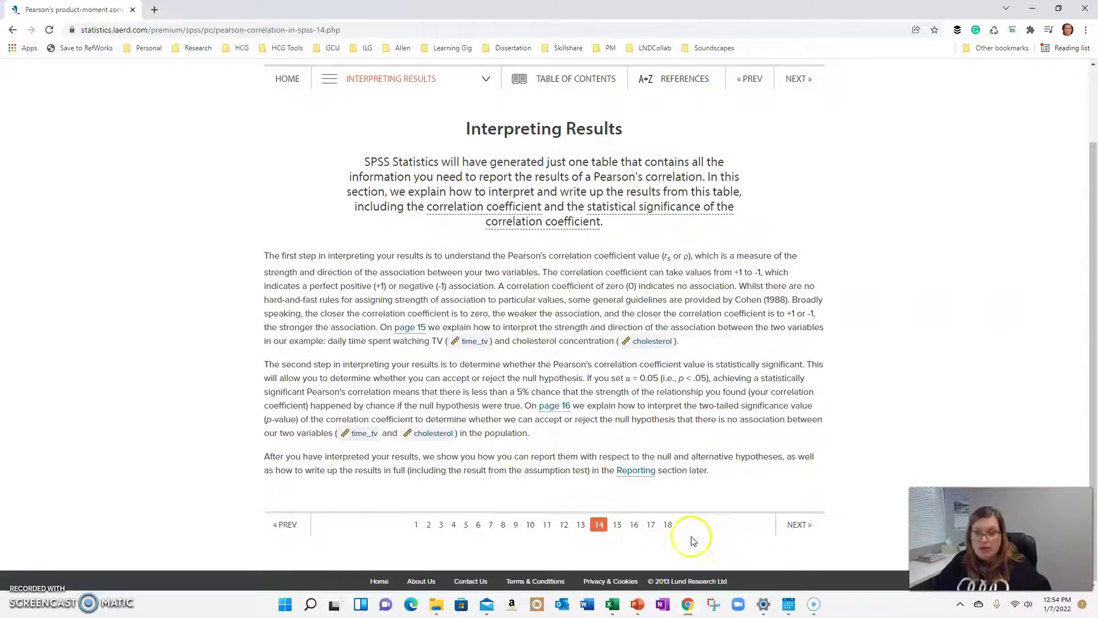
# Step: Go to the guide's Reporting section and show the example write-ups in APA style
pyautogui.click(636, 470)
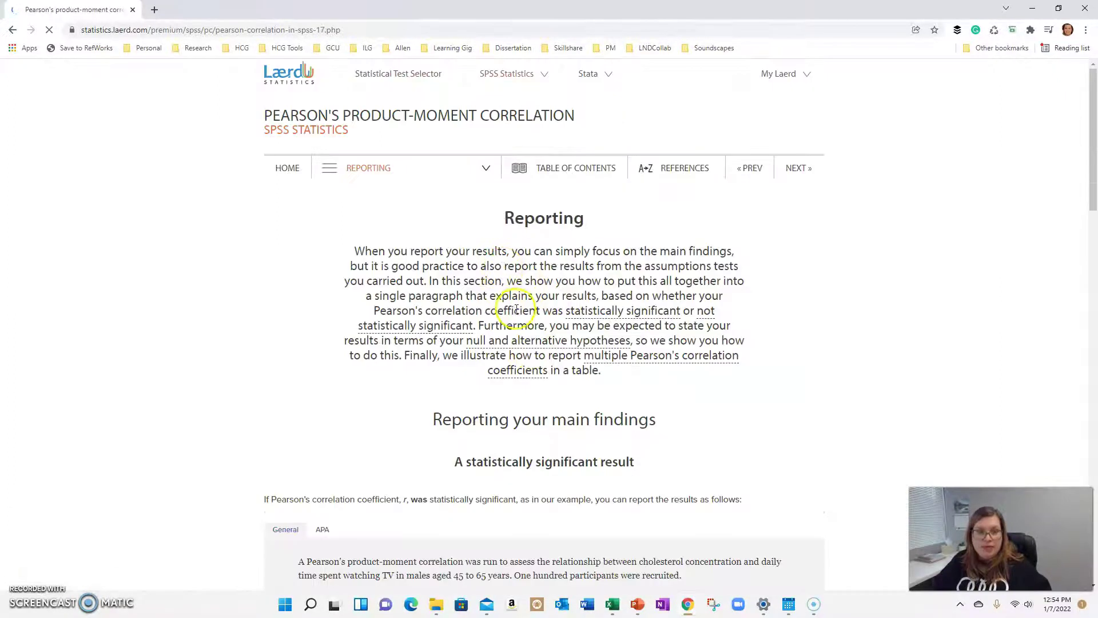
pyautogui.scroll(-7, 516, 312)
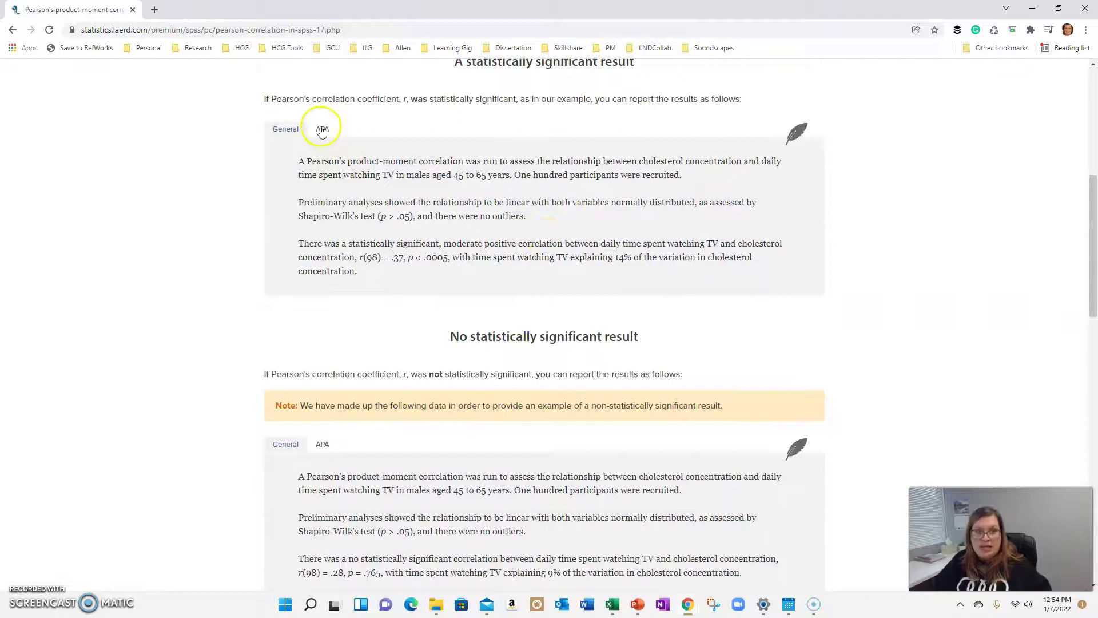
pyautogui.click(322, 131)
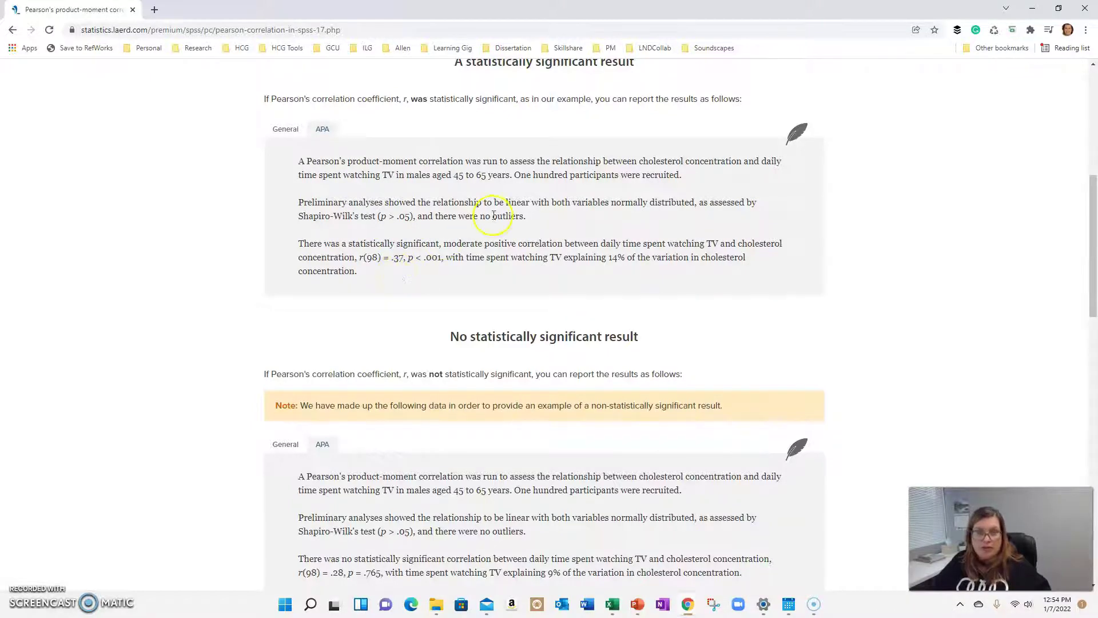
pyautogui.scroll(1, 494, 233)
pyautogui.click(516, 117)
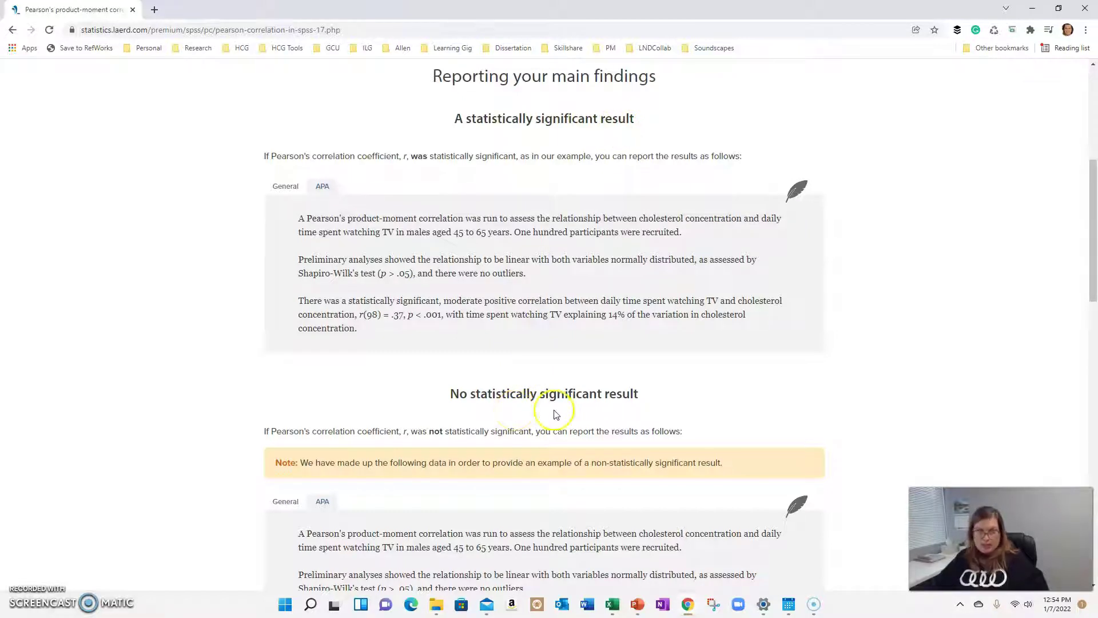
pyautogui.scroll(-1, 592, 413)
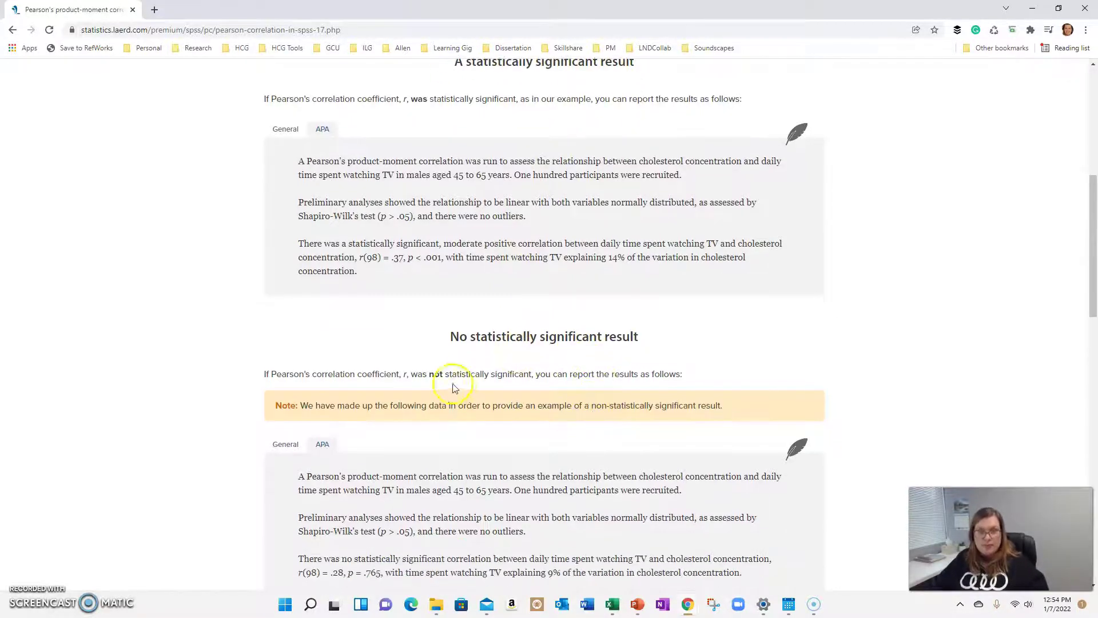
pyautogui.scroll(7, 454, 389)
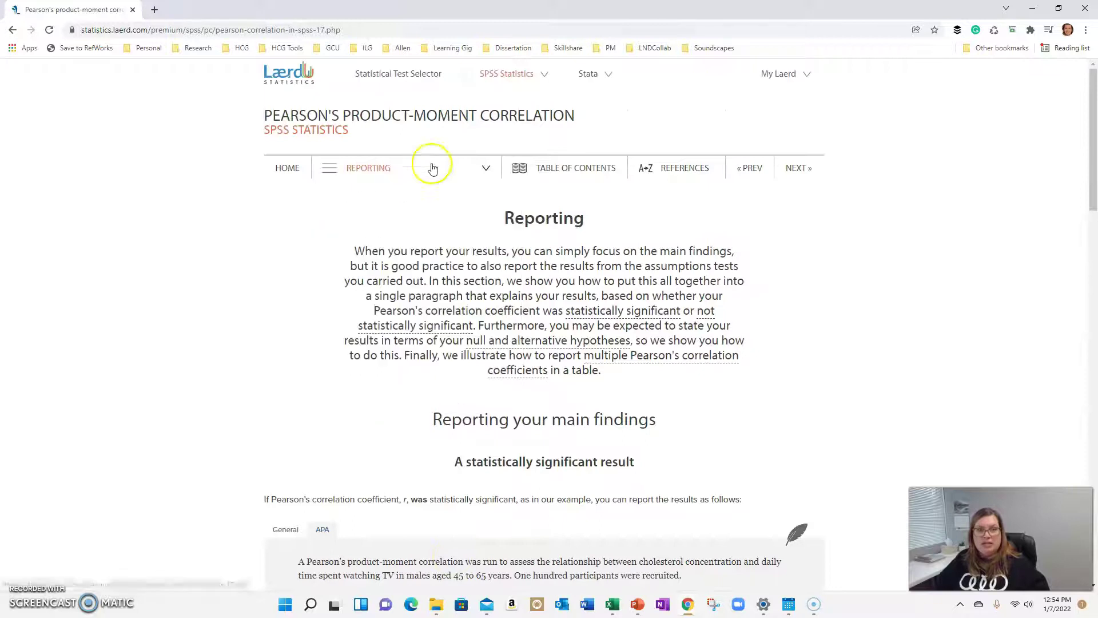